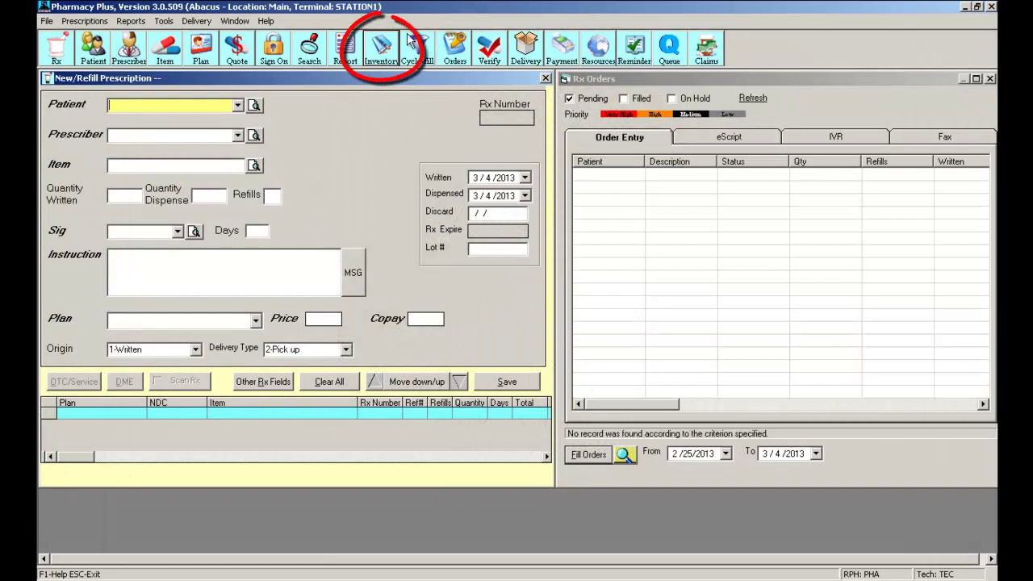
{"action": "left_click", "coordinate": [393, 50]}
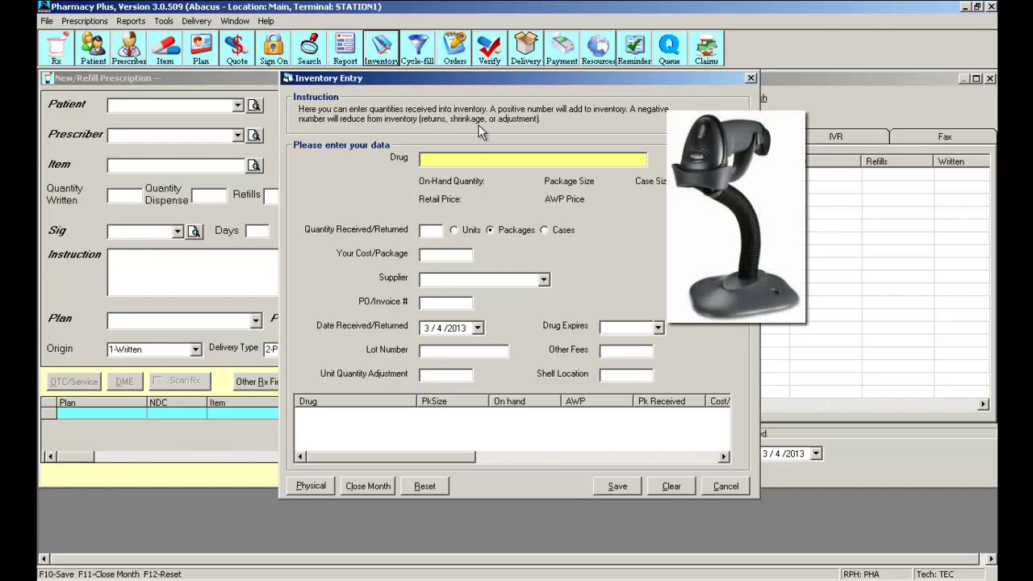
{"action": "type", "text": "0781171601"}
{"action": "key", "text": "Return"}
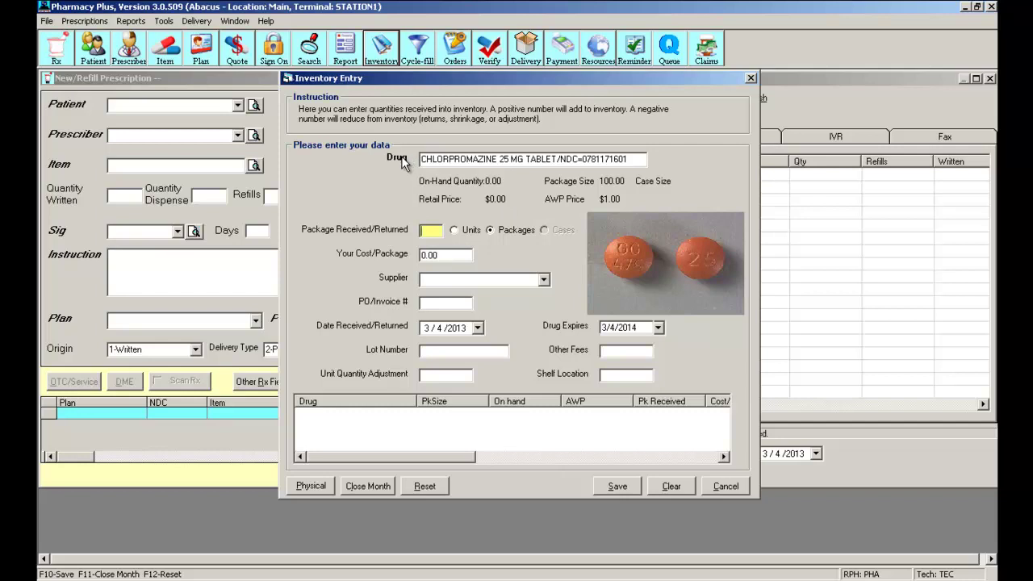
Open the drug record of the entered chlorpromazine tablet, inspect its general details and picture, and save the record
{"action": "left_click", "coordinate": [412, 178]}
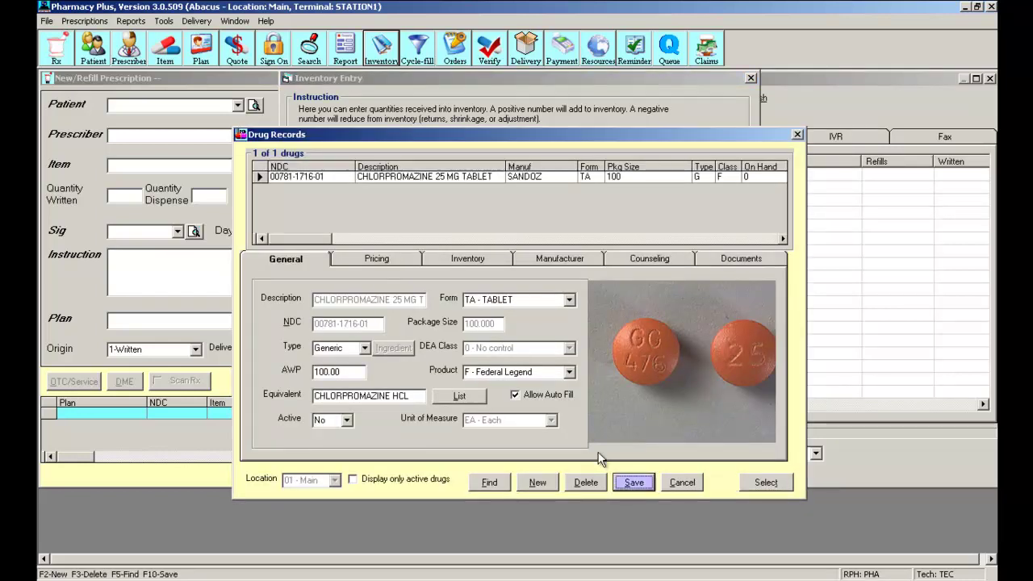
{"action": "mouse_move", "coordinate": [599, 436]}
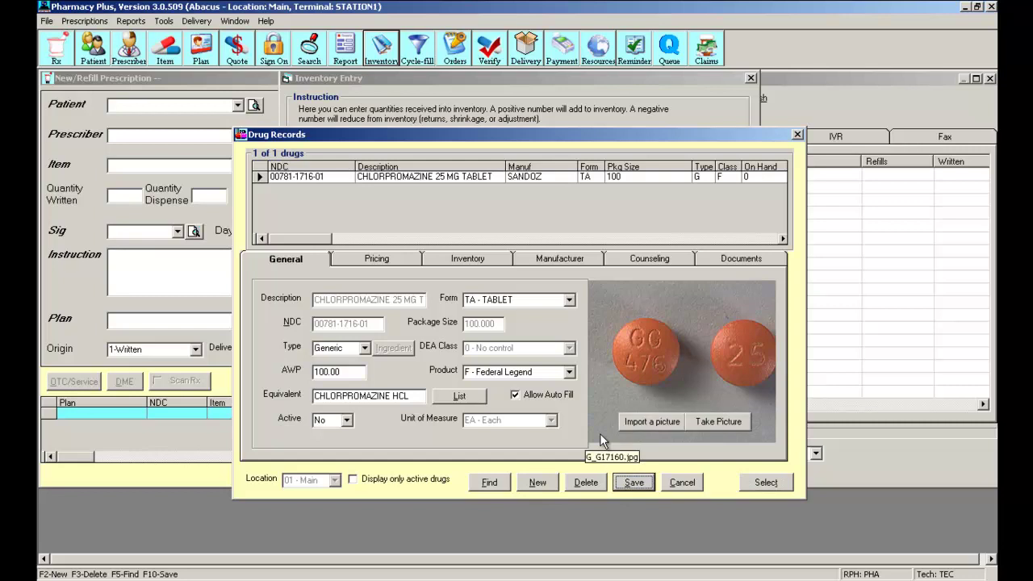
{"action": "left_click", "coordinate": [647, 485]}
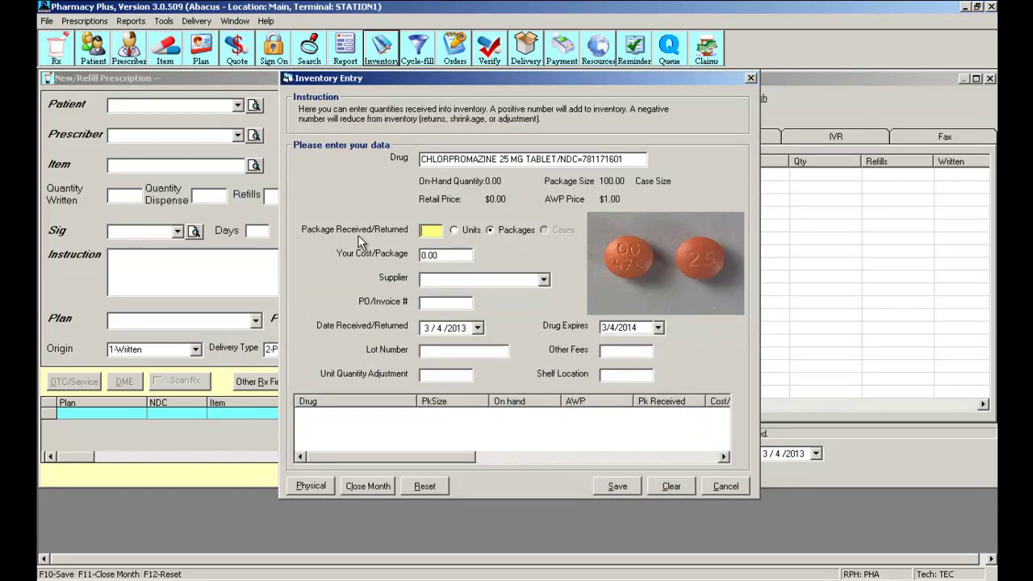
Set the packages received to 1 and the cost per package to 25.00 for the chlorpromazine entry
{"action": "key", "text": "Tab"}
{"action": "key", "text": "shift+Tab"}
{"action": "type", "text": "1"}
{"action": "key", "text": "BackSpace"}
{"action": "type", "text": "-1"}
{"action": "key", "text": "BackSpace"}
{"action": "key", "text": "BackSpace"}
{"action": "type", "text": "1"}
{"action": "key", "text": "Tab"}
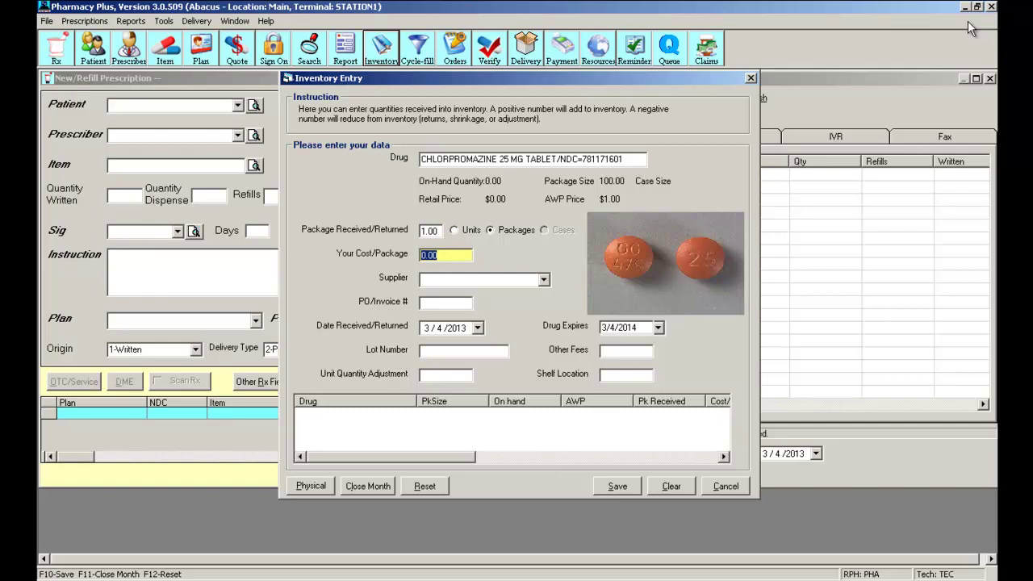
{"action": "type", "text": "25"}
{"action": "key", "text": "Tab"}
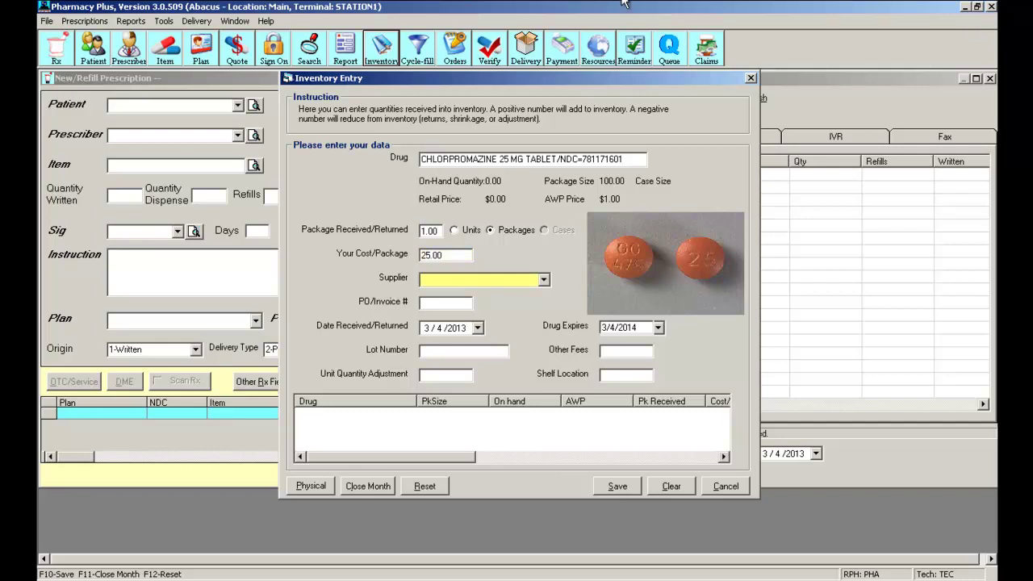
Look through the supplier choices of the inventory entry and view the supplier records, closing them without changes
{"action": "left_click", "coordinate": [546, 280]}
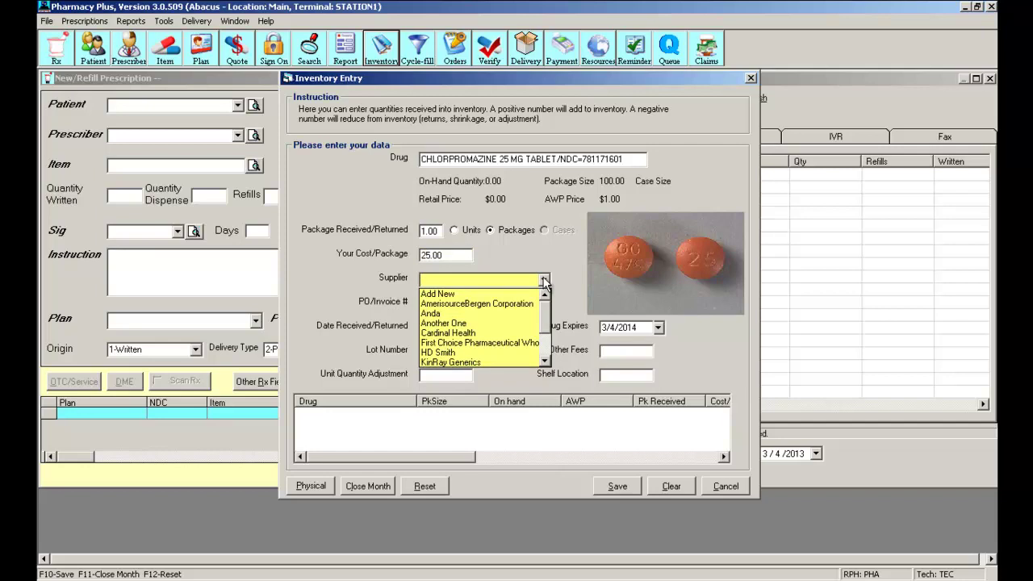
{"action": "left_click", "coordinate": [545, 331]}
{"action": "mouse_move", "coordinate": [547, 331]}
{"action": "left_mouse_down"}
{"action": "mouse_move", "coordinate": [551, 347]}
{"action": "mouse_move", "coordinate": [542, 321]}
{"action": "left_mouse_up"}
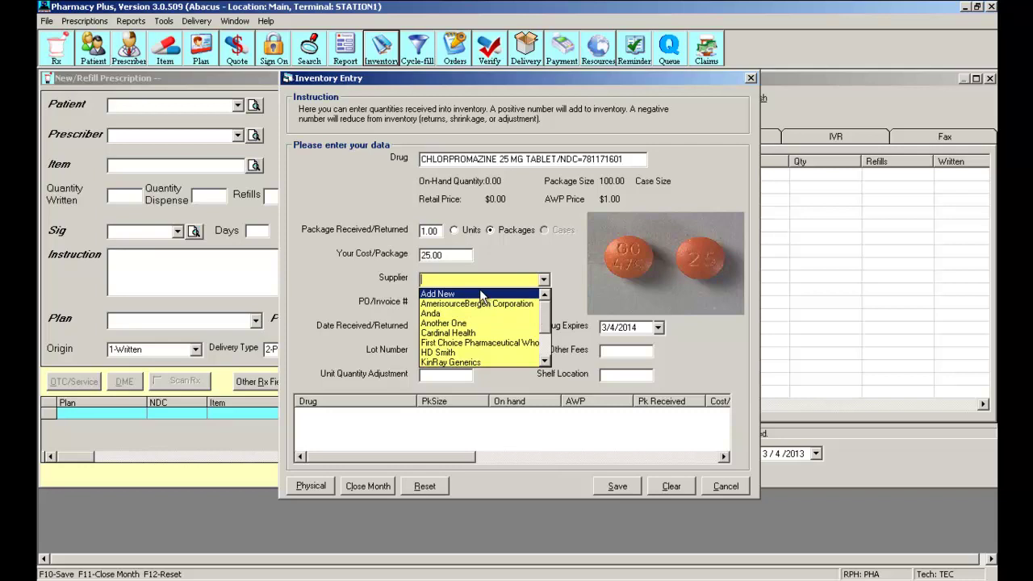
{"action": "left_click", "coordinate": [42, 29]}
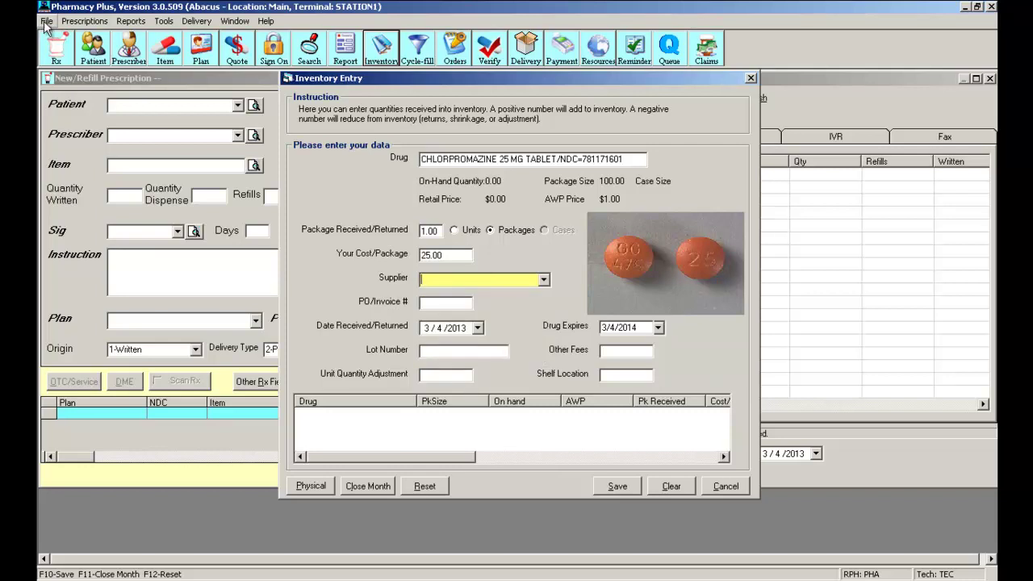
{"action": "left_click", "coordinate": [46, 22]}
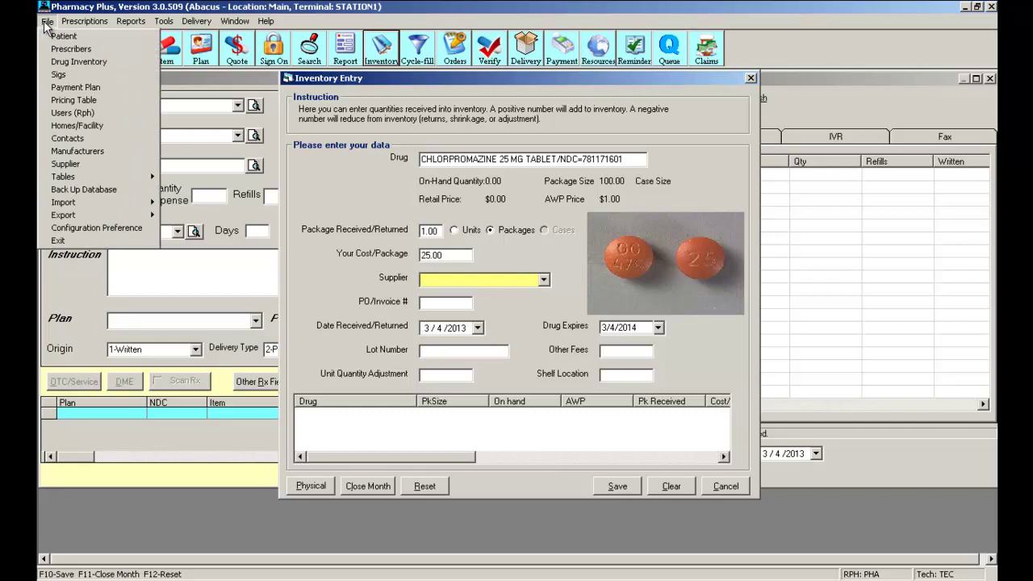
{"action": "left_click", "coordinate": [117, 167]}
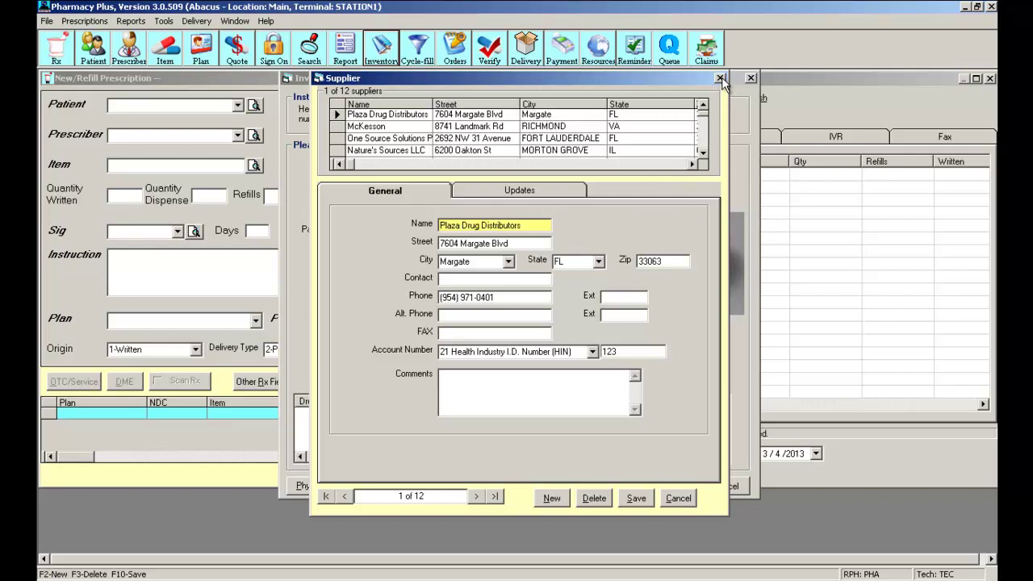
{"action": "left_click", "coordinate": [720, 78]}
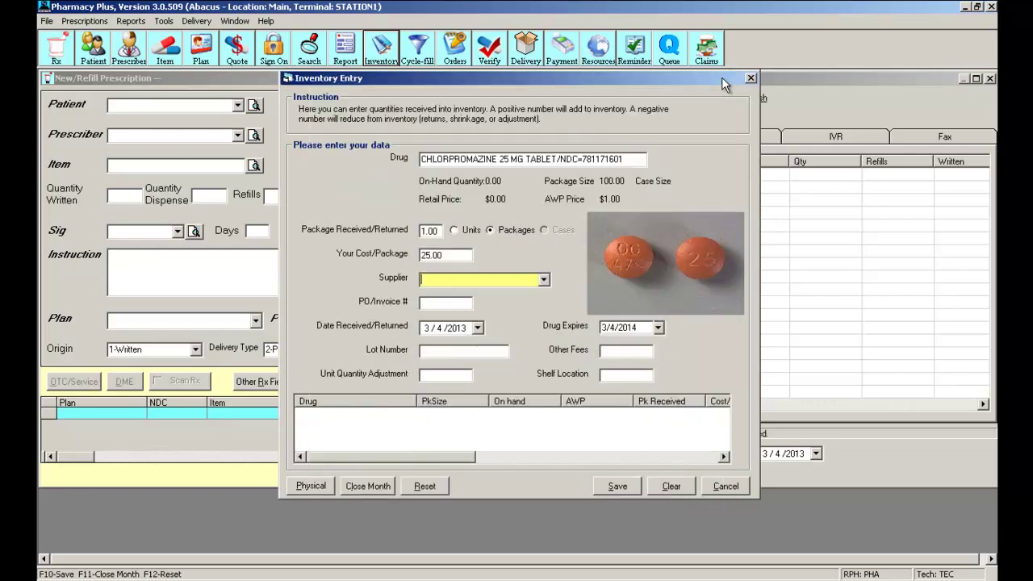
Choose Anda as the supplier and enter the PO/invoice number
{"action": "left_click", "coordinate": [543, 281]}
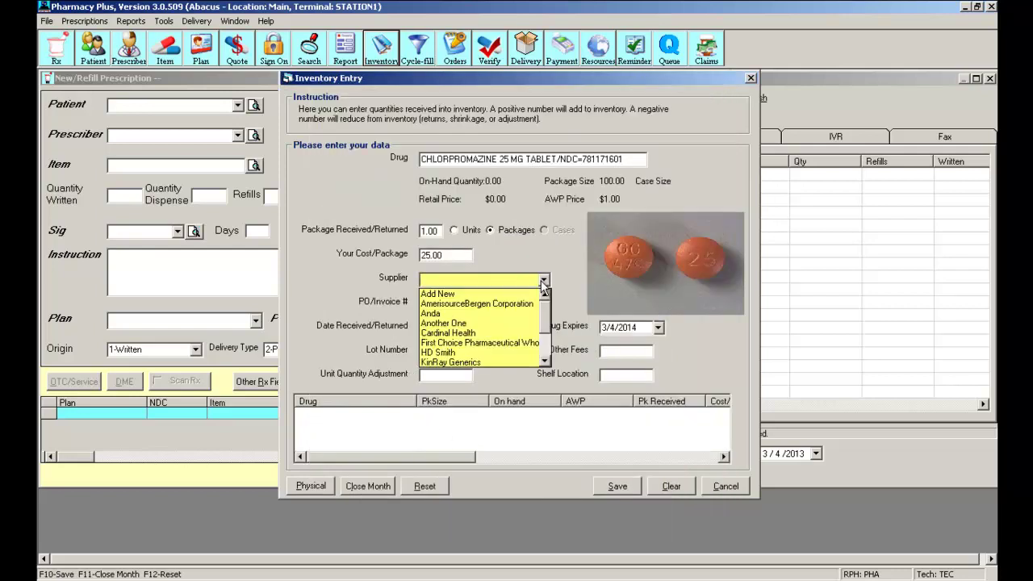
{"action": "left_click", "coordinate": [511, 314]}
{"action": "left_click", "coordinate": [436, 304]}
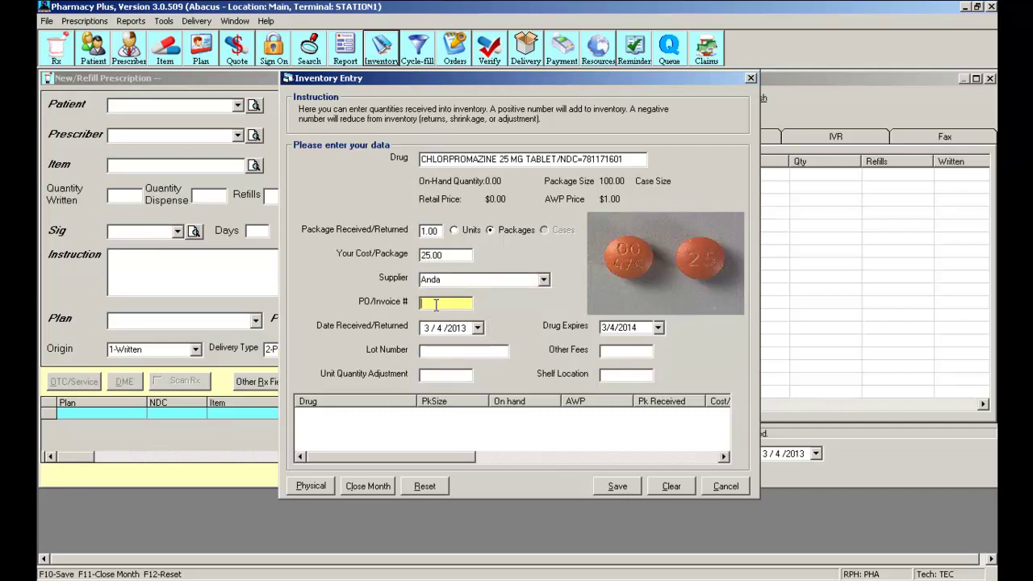
{"action": "type", "text": "12345"}
Enter LT123 as the lot number and FM as the shelf location, leaving other fees empty
{"action": "left_click", "coordinate": [452, 349]}
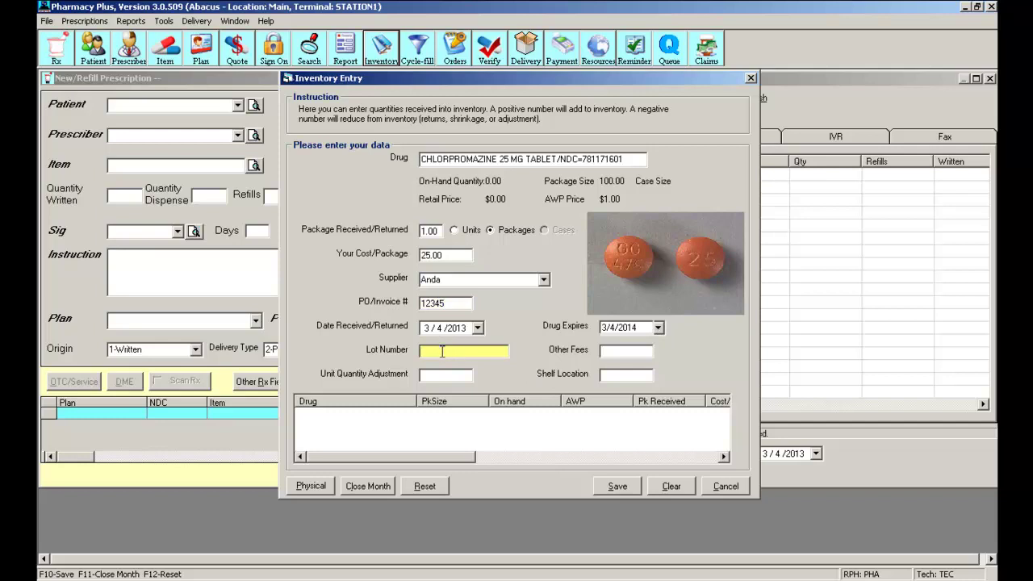
{"action": "type", "text": "LT123"}
{"action": "left_click", "coordinate": [616, 349]}
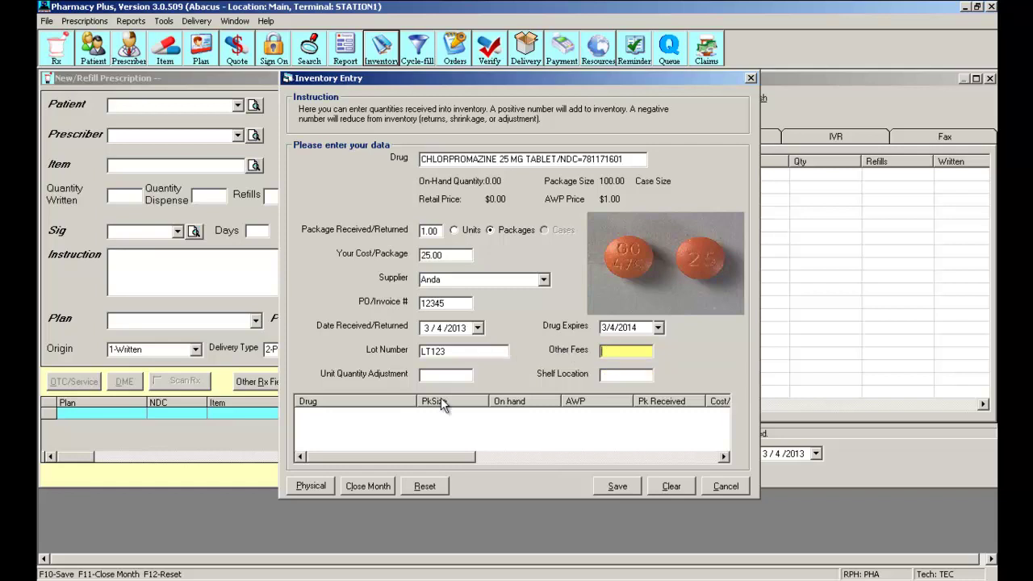
{"action": "left_click", "coordinate": [613, 375]}
{"action": "type", "text": "FM"}
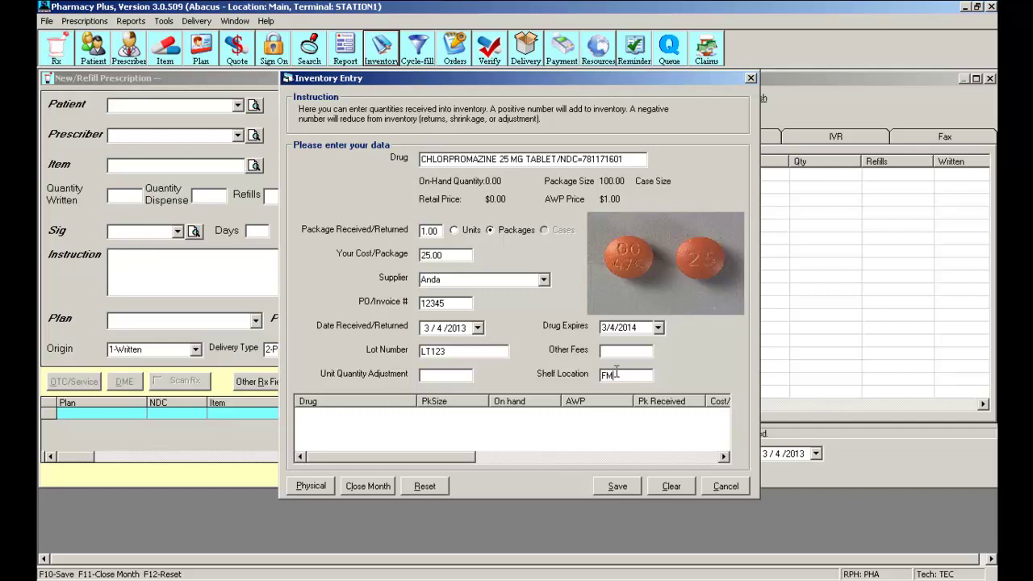
Try a unit quantity adjustment of 25 with the packages received set to 0
{"action": "left_click", "coordinate": [436, 375]}
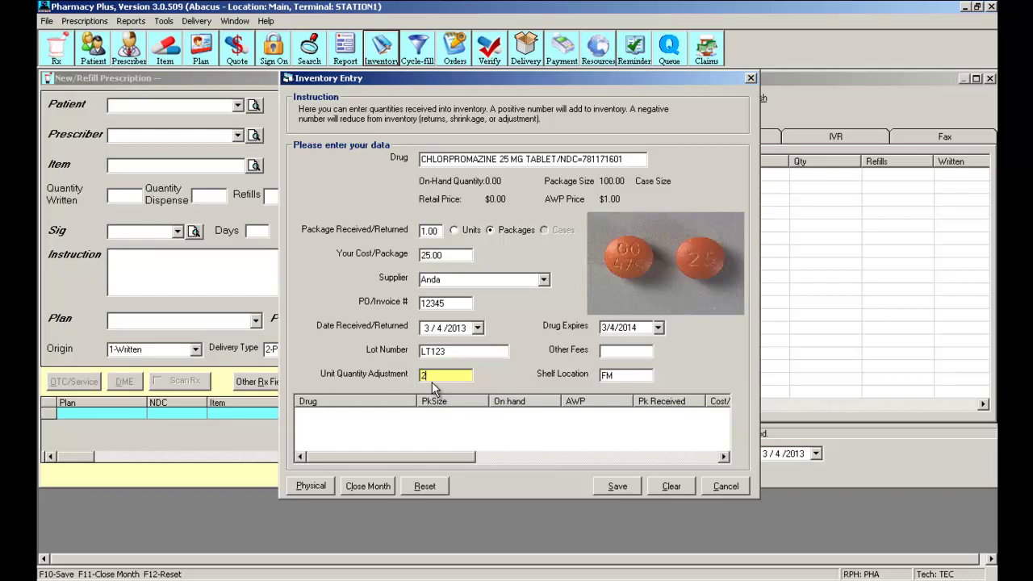
{"action": "left_click", "coordinate": [431, 229]}
{"action": "type", "text": "0"}
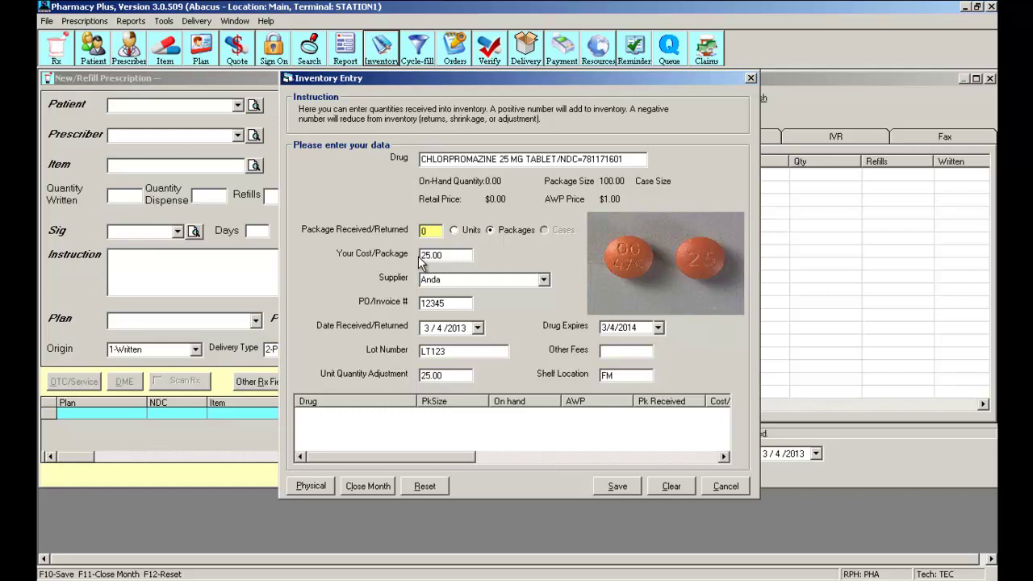
Set the packages received to 1 and the unit quantity adjustment to 0, and save the inventory entry
{"action": "type", "text": "1"}
{"action": "left_click", "coordinate": [445, 373]}
{"action": "key", "text": "BackSpace"}
{"action": "type", "text": "0"}
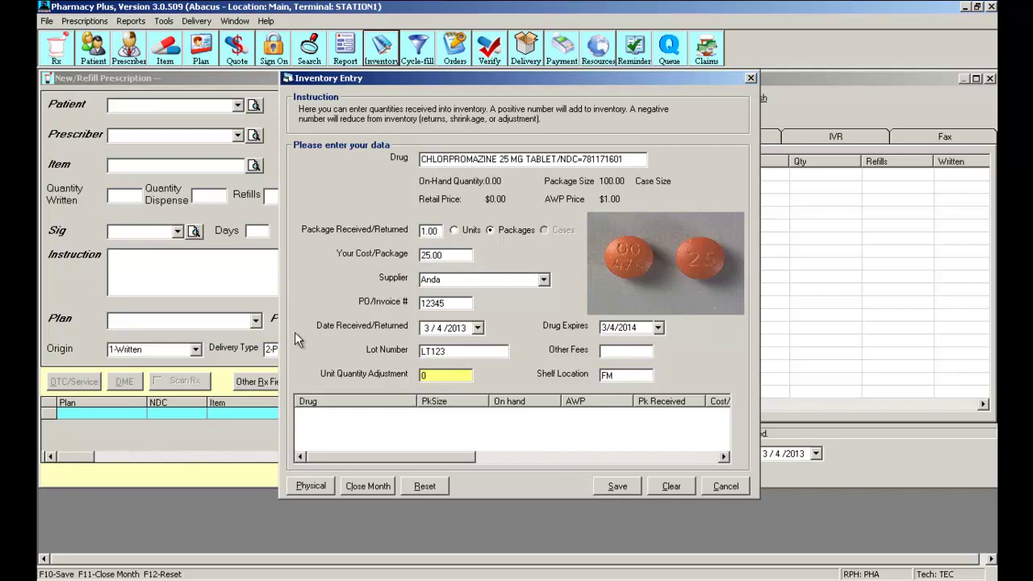
{"action": "left_click", "coordinate": [614, 487]}
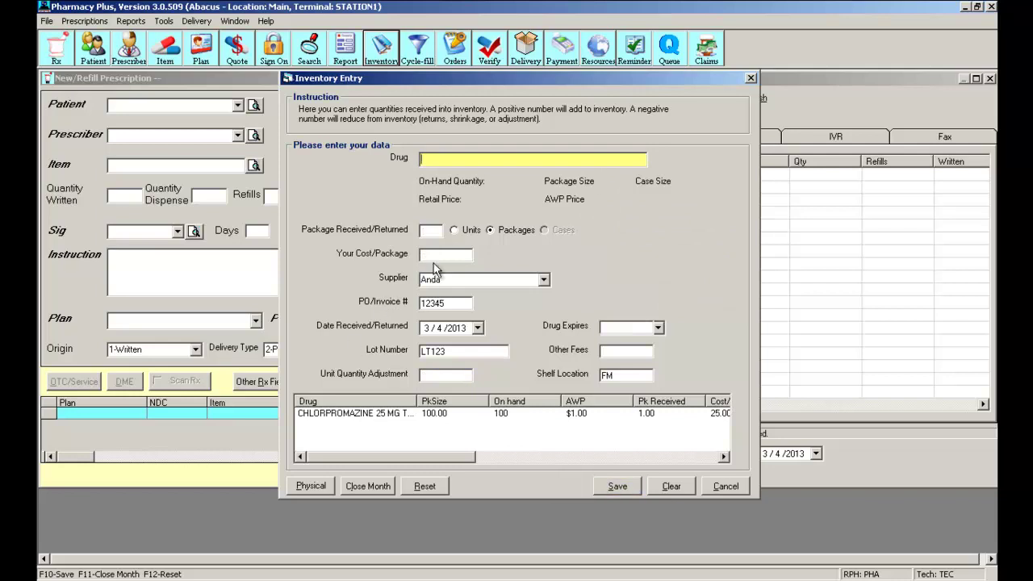
View the drug data reset options and the month-closing confirmation, cancelling both
{"action": "left_click", "coordinate": [428, 486]}
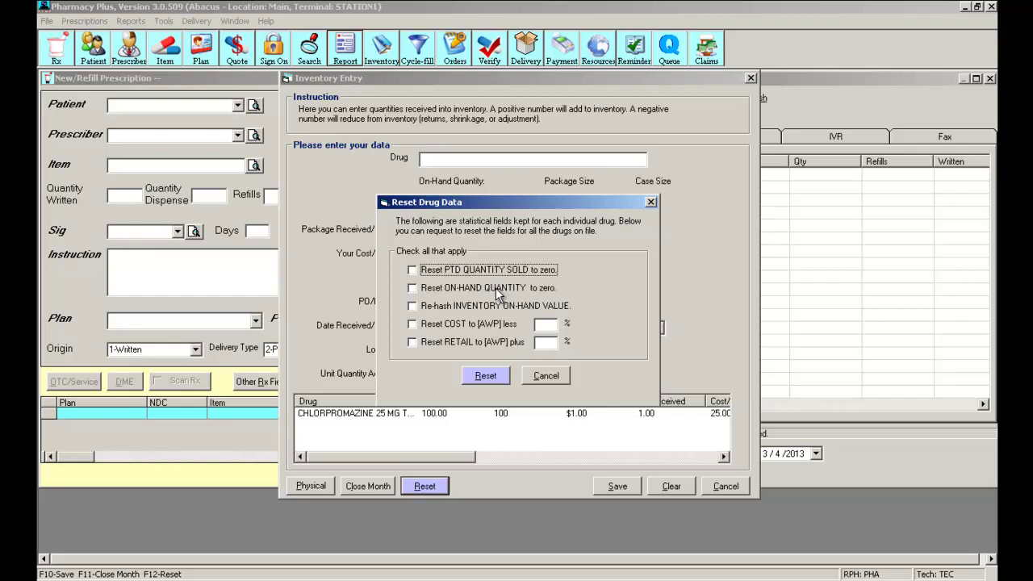
{"action": "left_click", "coordinate": [546, 375]}
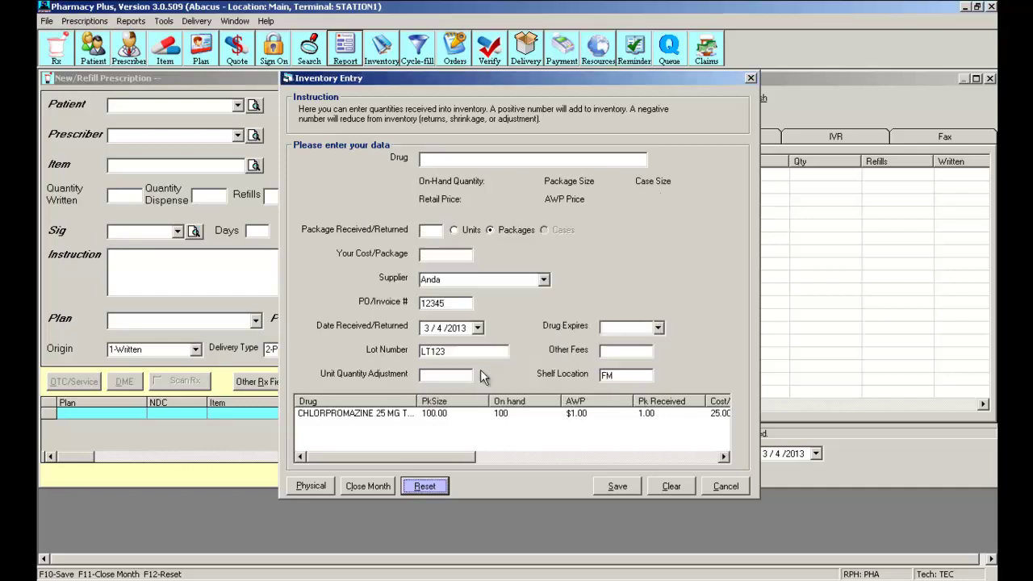
{"action": "left_click", "coordinate": [361, 485]}
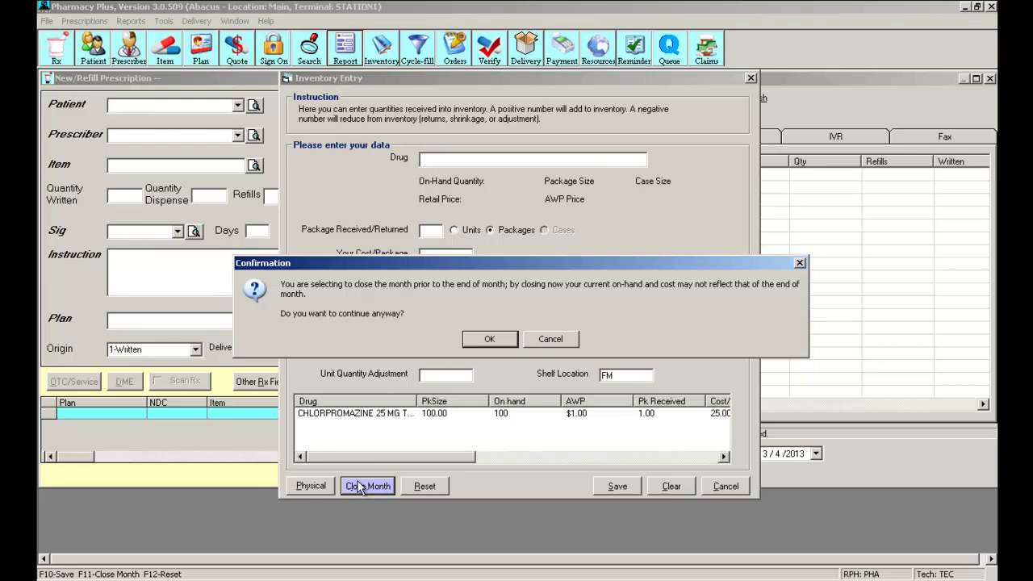
{"action": "left_click", "coordinate": [555, 344]}
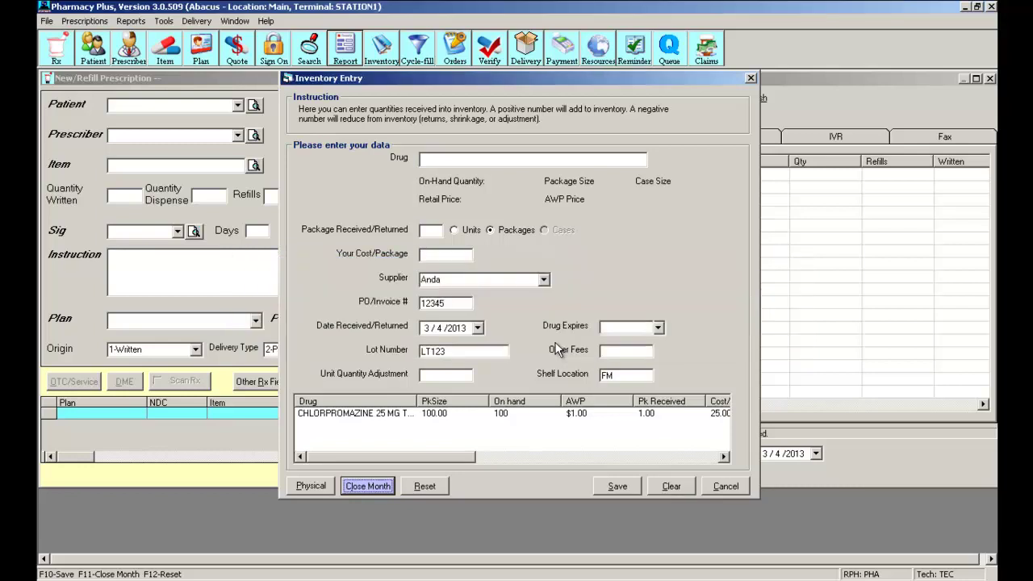
View the Physical Inventory processing window and close it without processing a file
{"action": "left_click", "coordinate": [325, 488]}
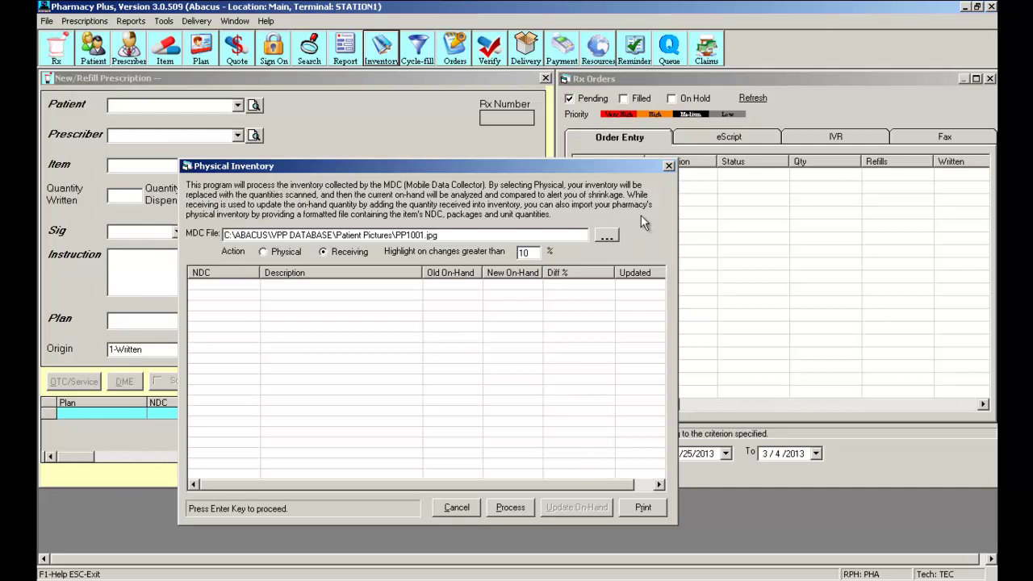
{"action": "left_click", "coordinate": [668, 165]}
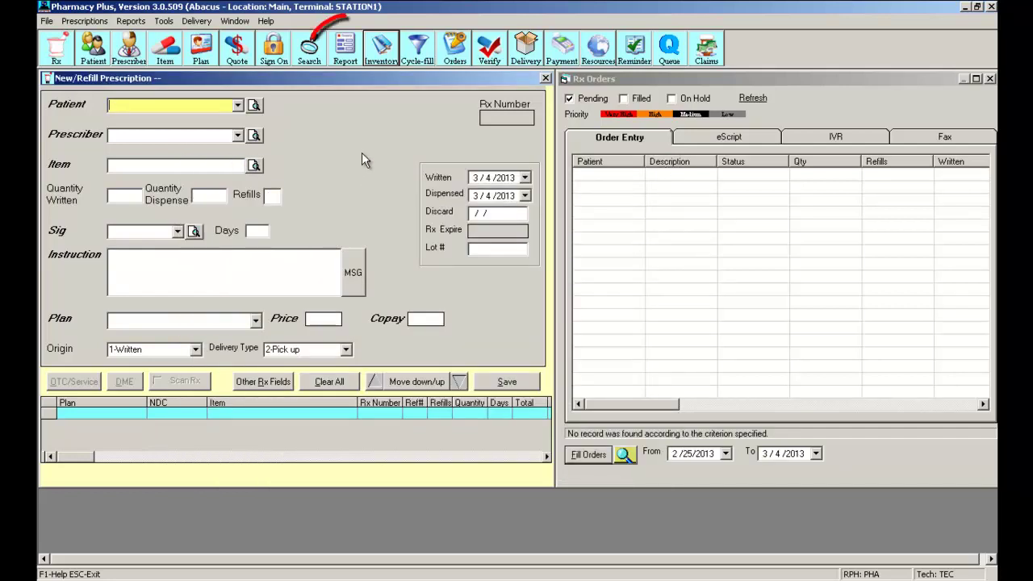
Switch to Abacus Report and display the Physical Inventory Sheet from the Inventory reports with its default options at 150% zoom
{"action": "left_click", "coordinate": [345, 55]}
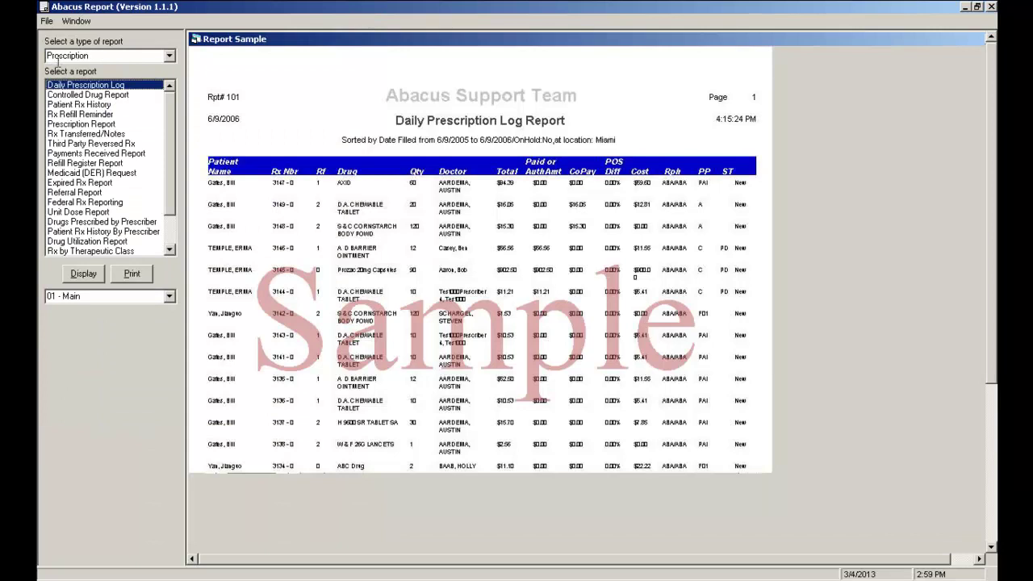
{"action": "left_click", "coordinate": [168, 56]}
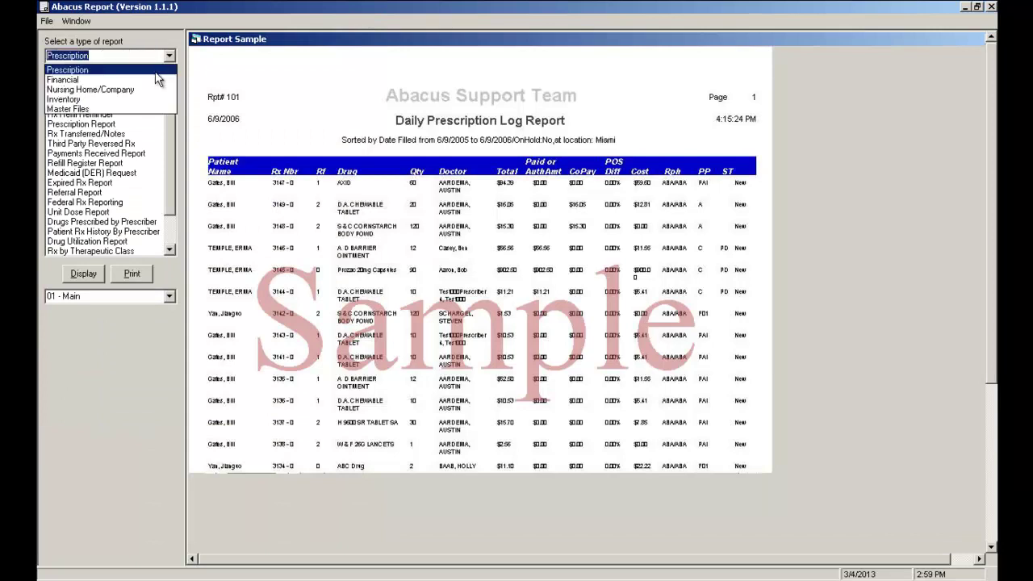
{"action": "left_click", "coordinate": [135, 99]}
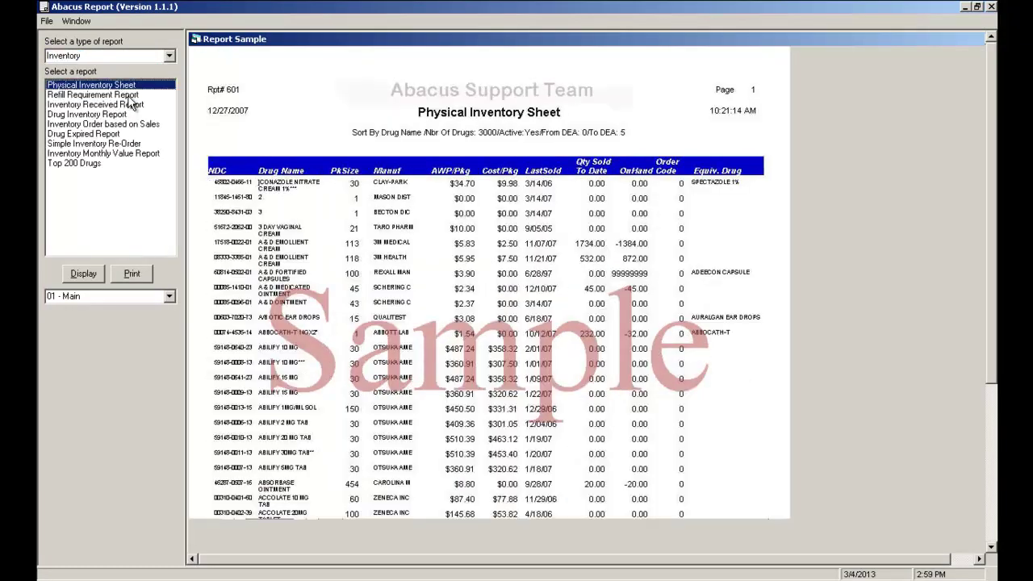
{"action": "key", "text": "Tab"}
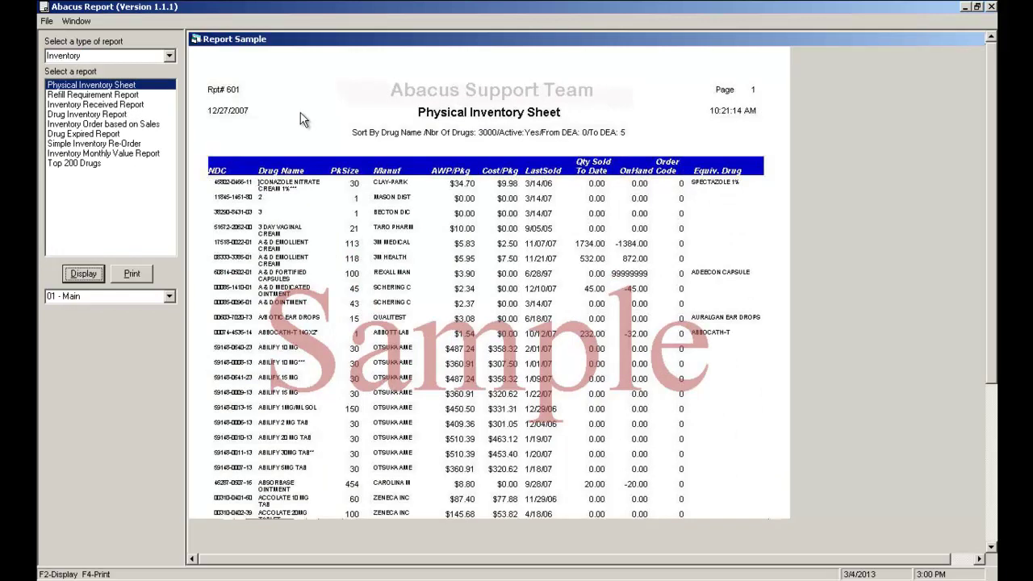
{"action": "key", "text": "Return"}
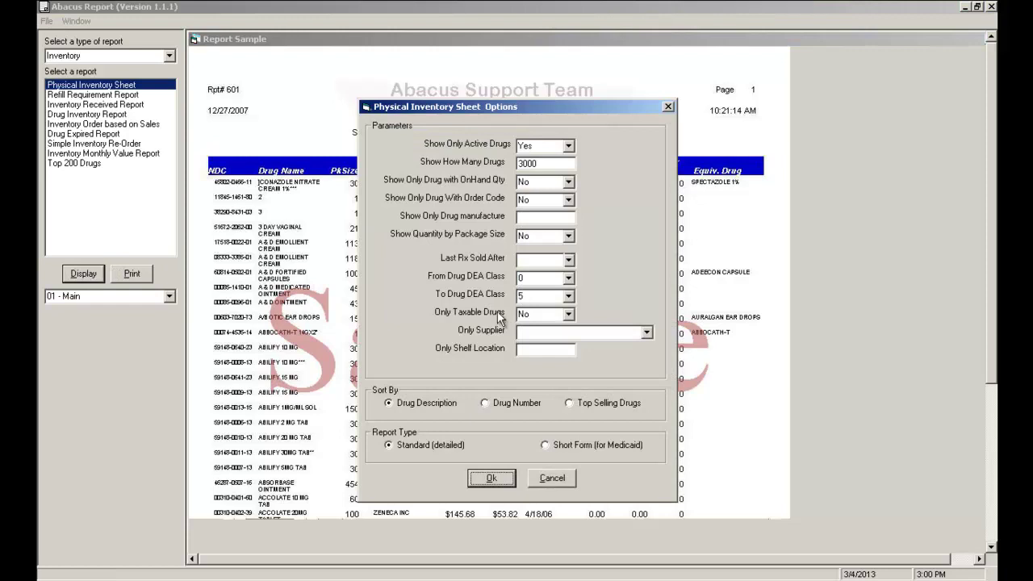
{"action": "left_click", "coordinate": [494, 478]}
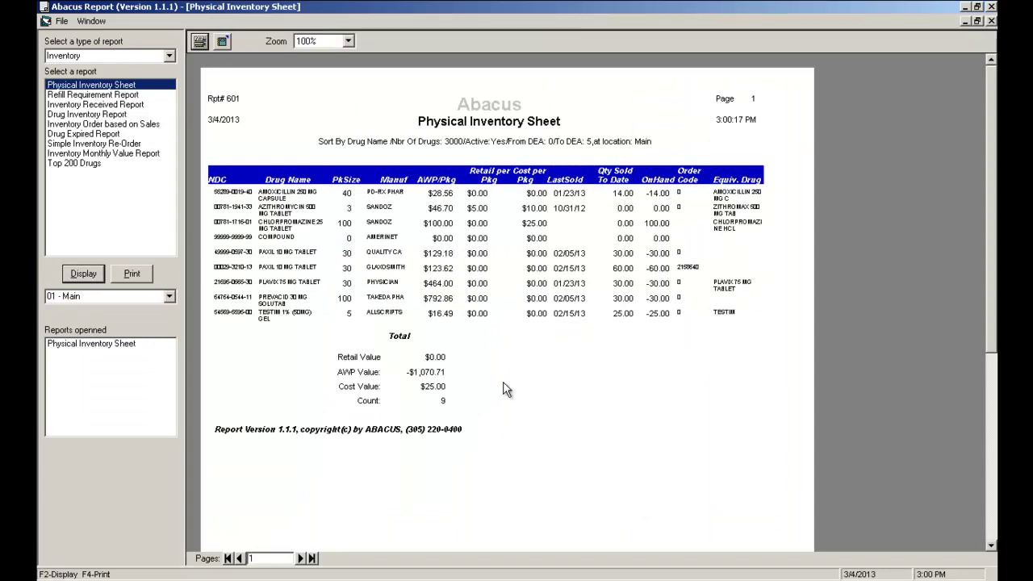
{"action": "key", "text": "Down"}
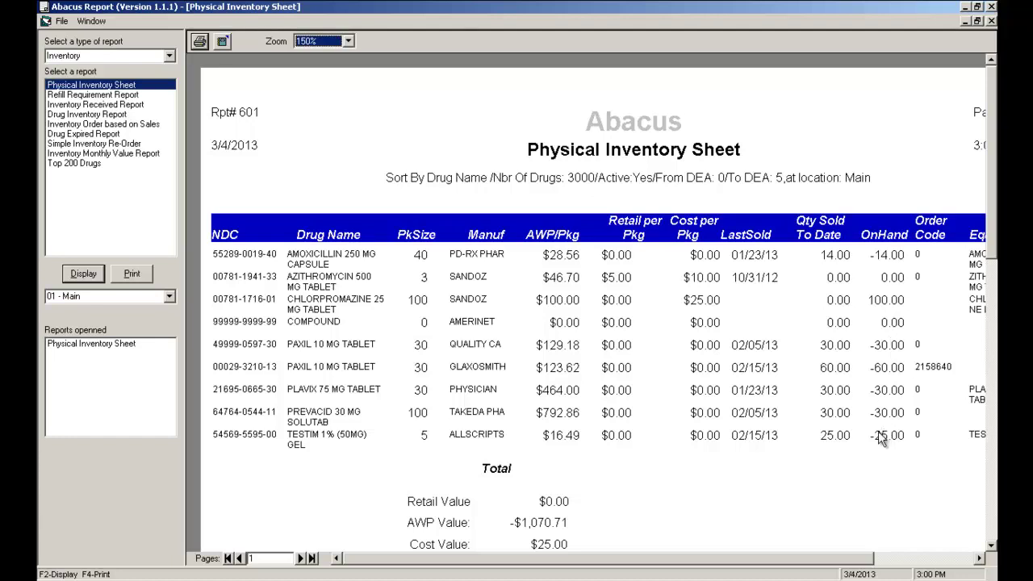
Display the Inventory Received Report for 3/4/2013 with the Detailed By Transaction report type
{"action": "left_click", "coordinate": [121, 105]}
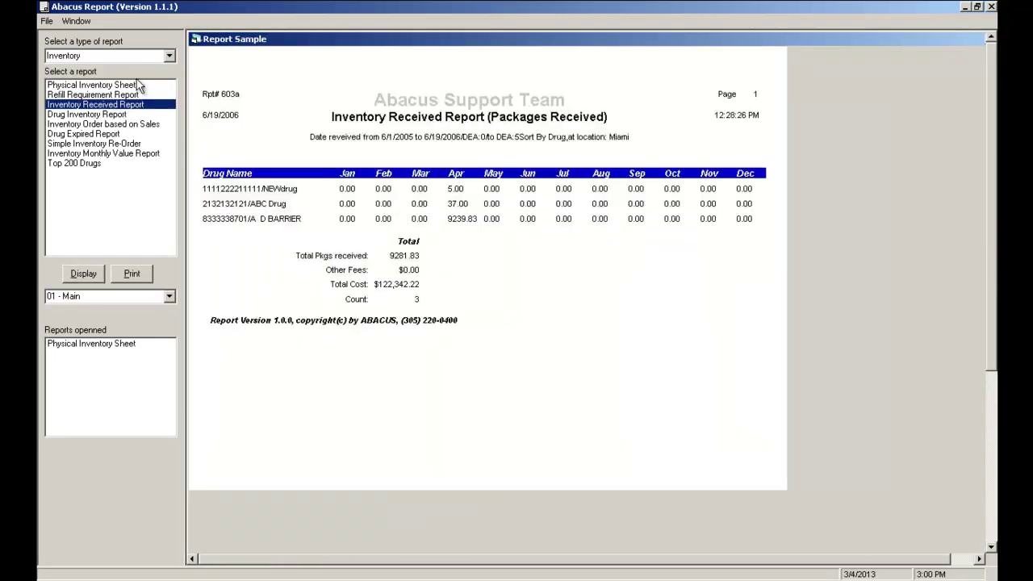
{"action": "left_click", "coordinate": [87, 275]}
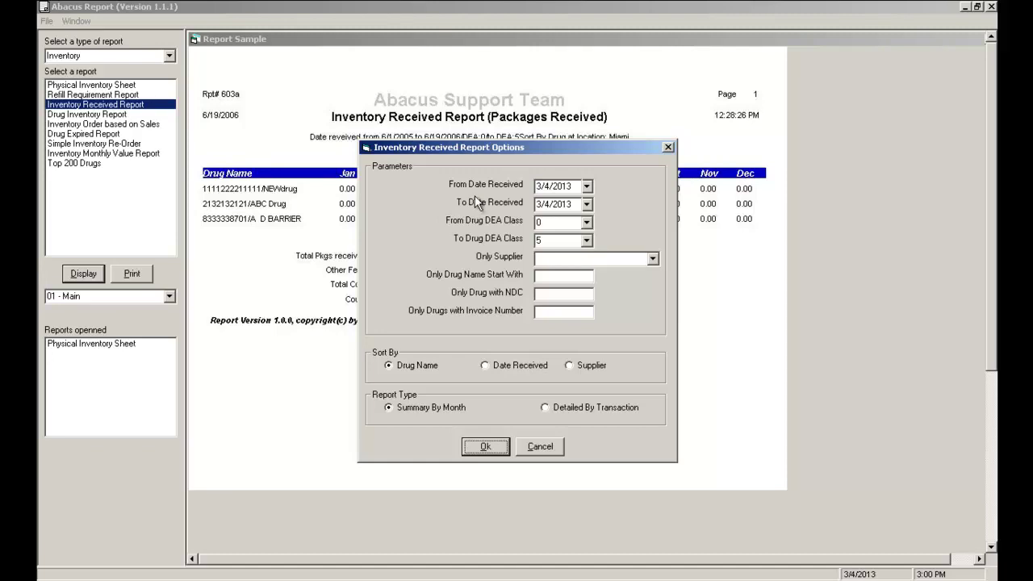
{"action": "left_click", "coordinate": [580, 414]}
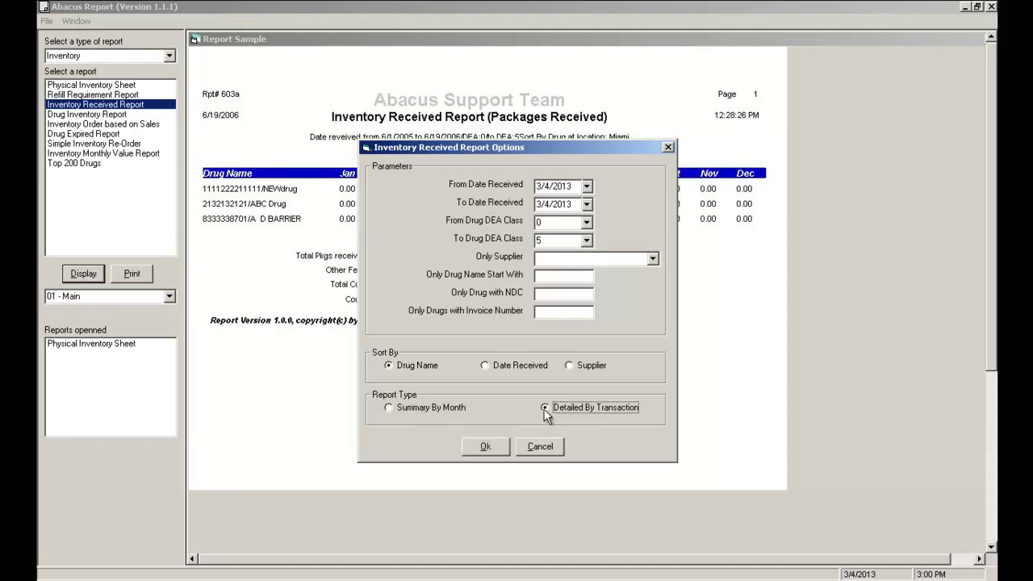
{"action": "left_click", "coordinate": [485, 446]}
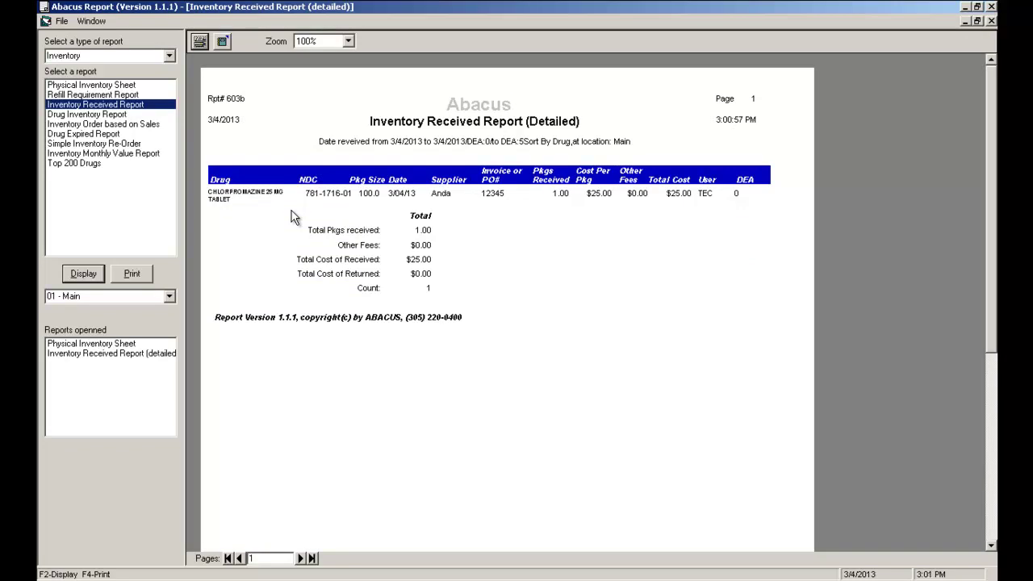
Select the Inventory Monthly Value Report
{"action": "double_click", "coordinate": [95, 153]}
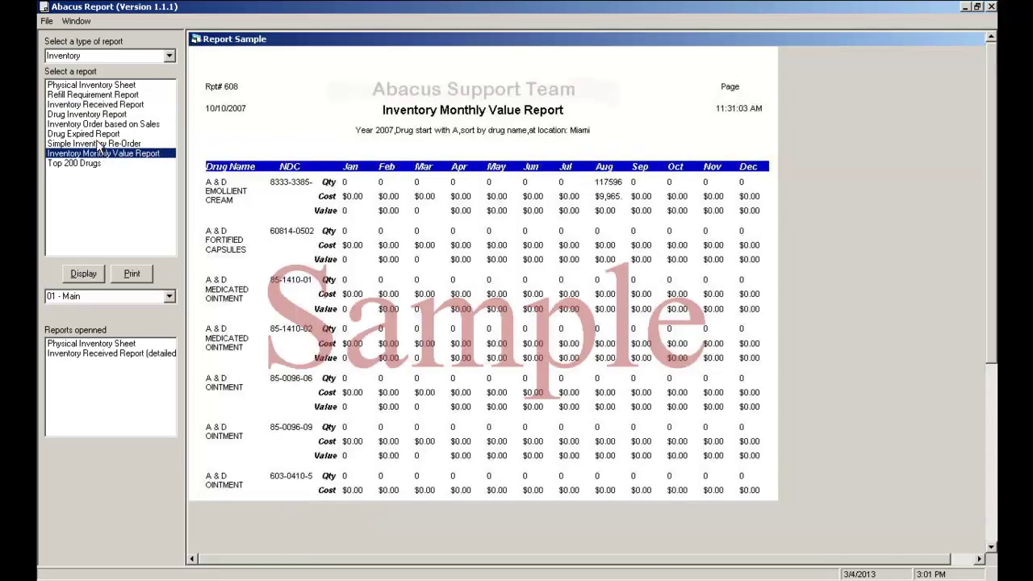